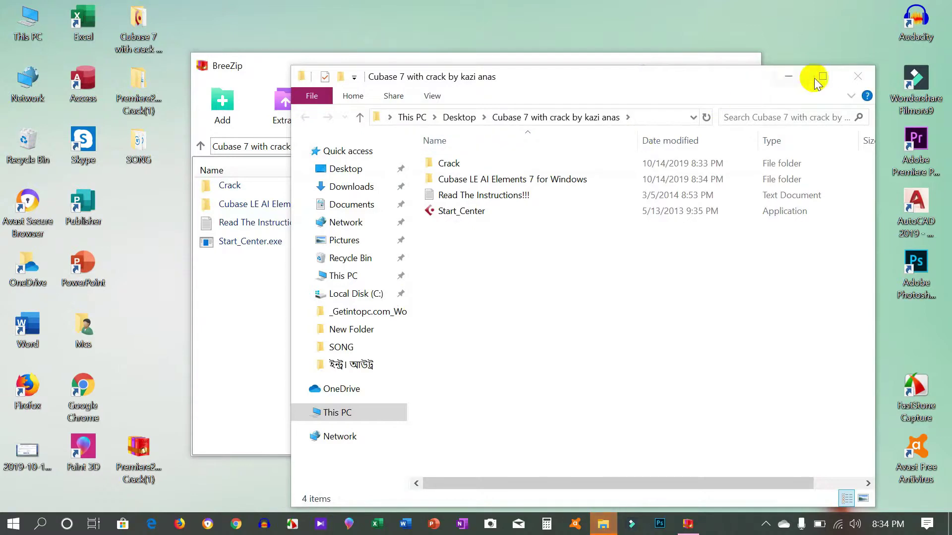
- Close the open archive and folder windows and move the extracted Cubase 7 folder to an empty area of the desktop
click(856, 78)
click(741, 69)
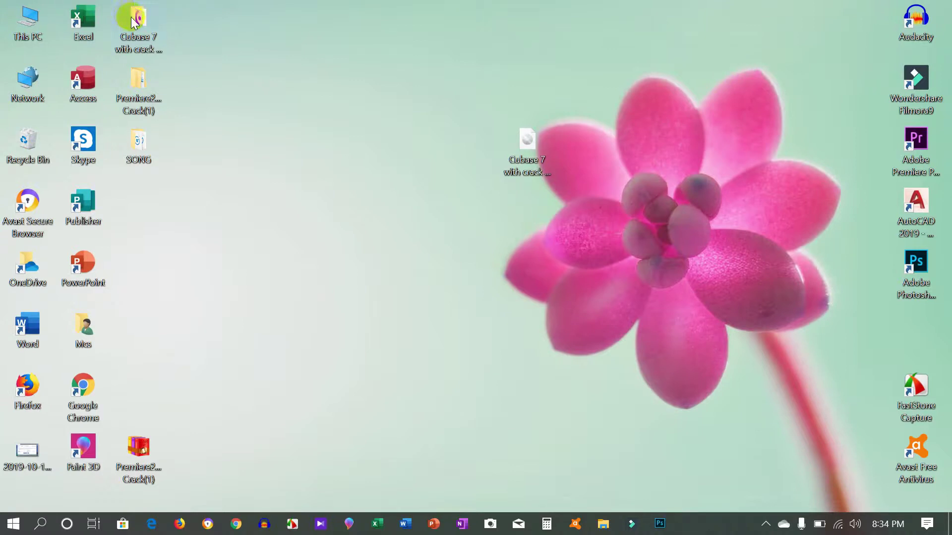
drag(132, 20, 418, 101)
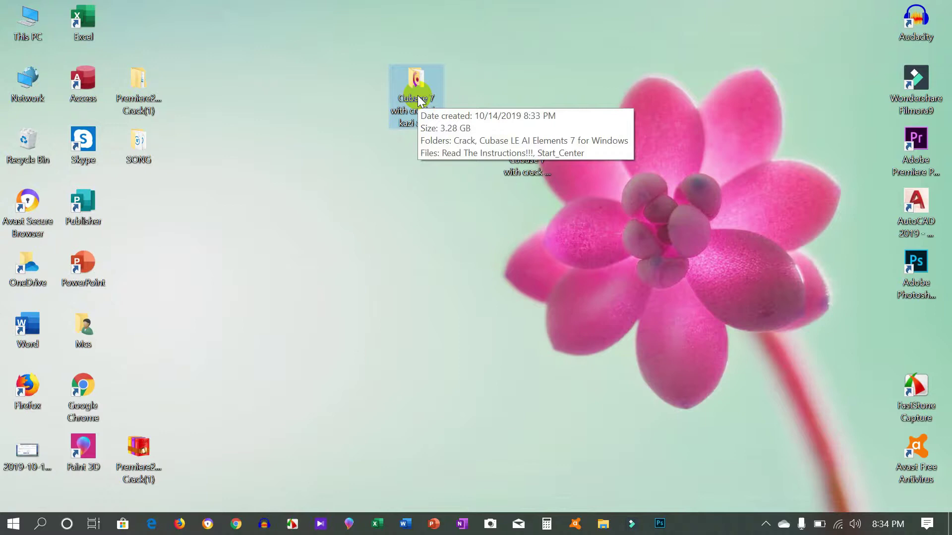
click(322, 129)
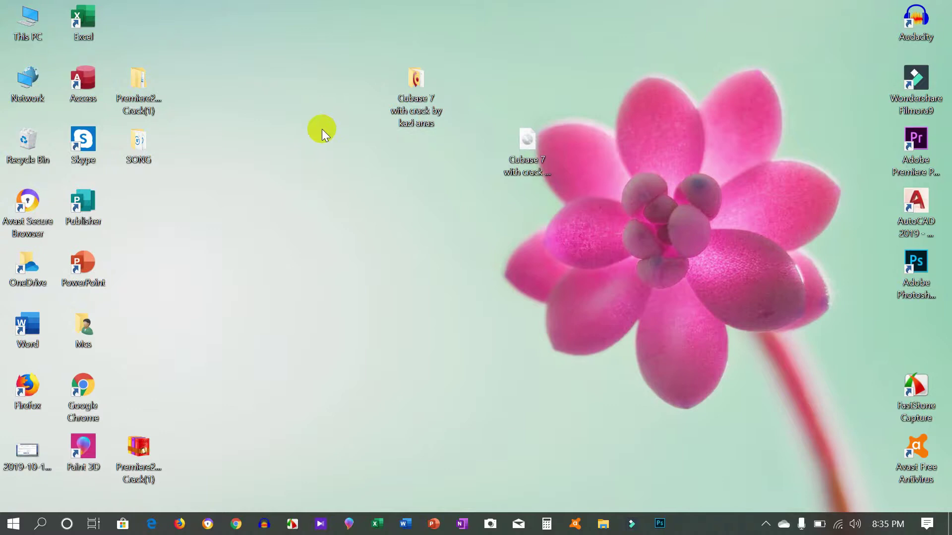
click(292, 524)
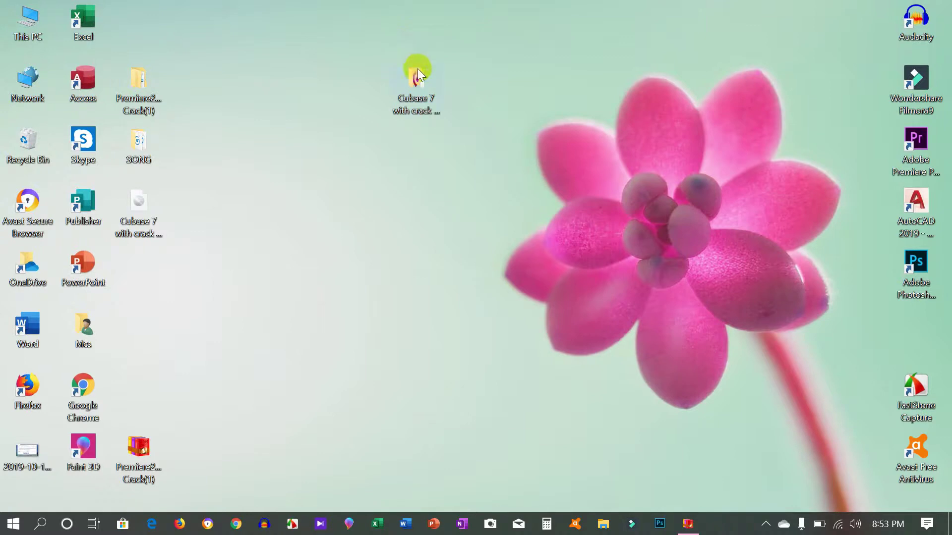
- Launch Setup from the Cubase LE AI Elements 7 for Windows subfolder of the extracted Cubase 7 folder
click(418, 77)
double_click(419, 78)
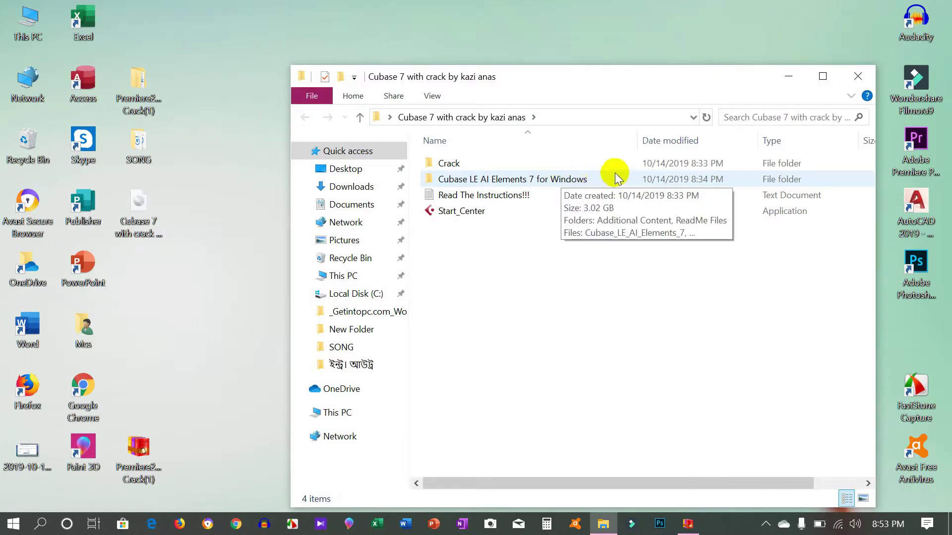
click(565, 181)
double_click(565, 181)
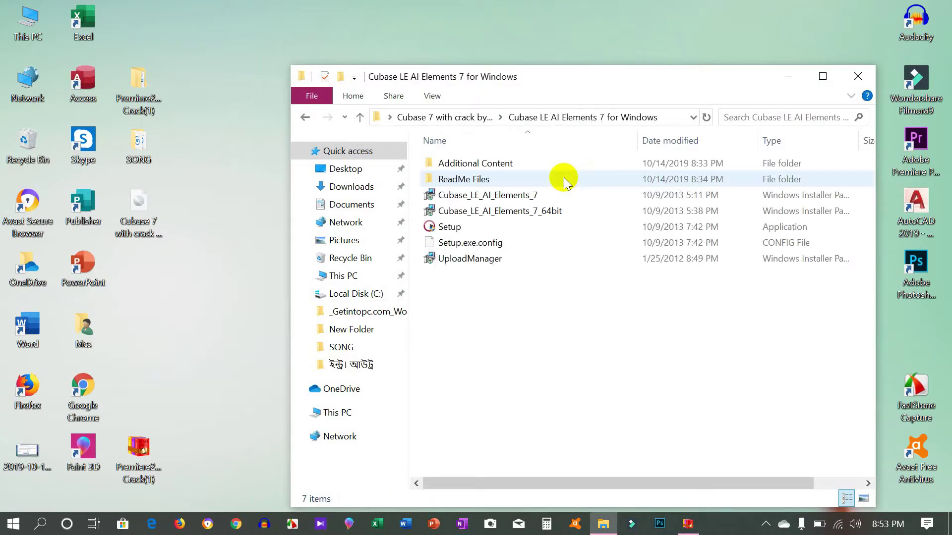
click(450, 229)
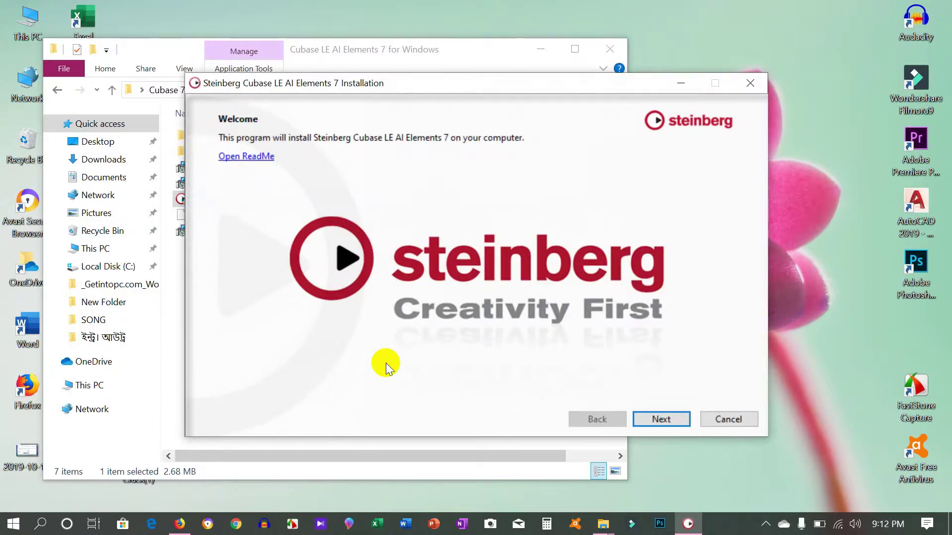
- Proceed past the installer's welcome page and accept the terms of the license agreement
click(668, 415)
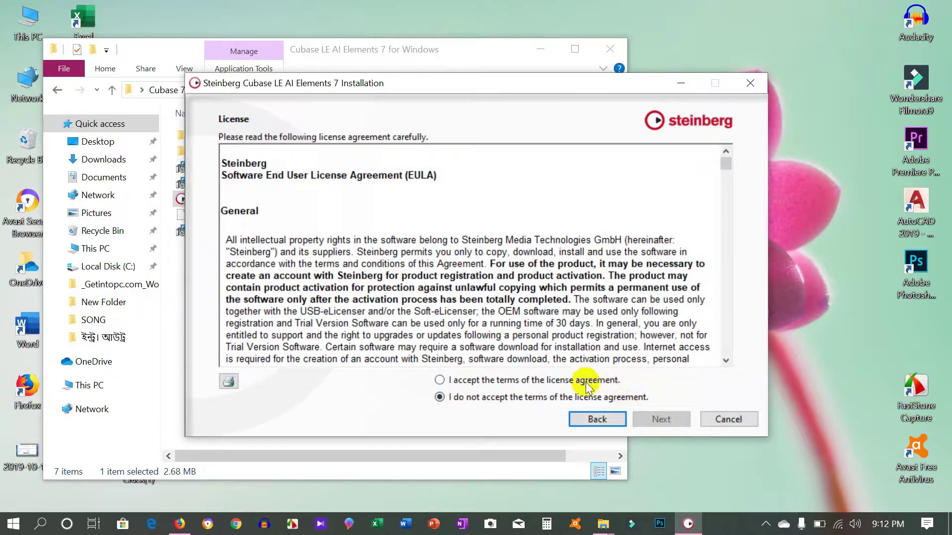
click(440, 381)
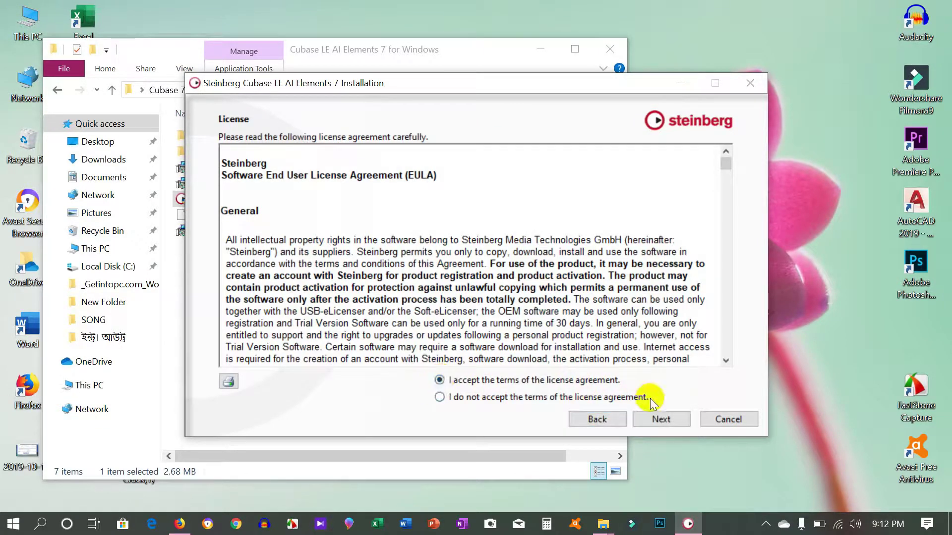
click(658, 424)
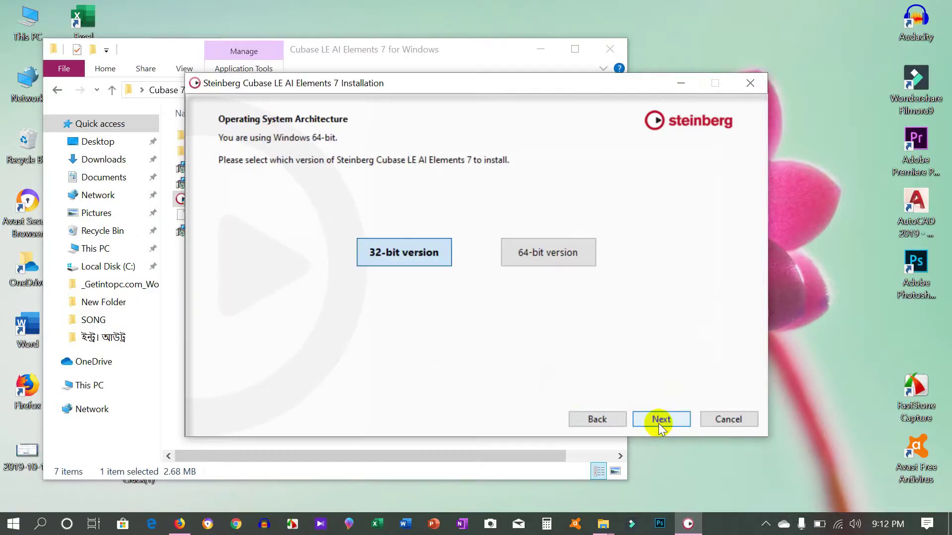
- Choose the 64-bit version, keep the recommended packages and default paths, and start the installation
click(564, 257)
click(658, 421)
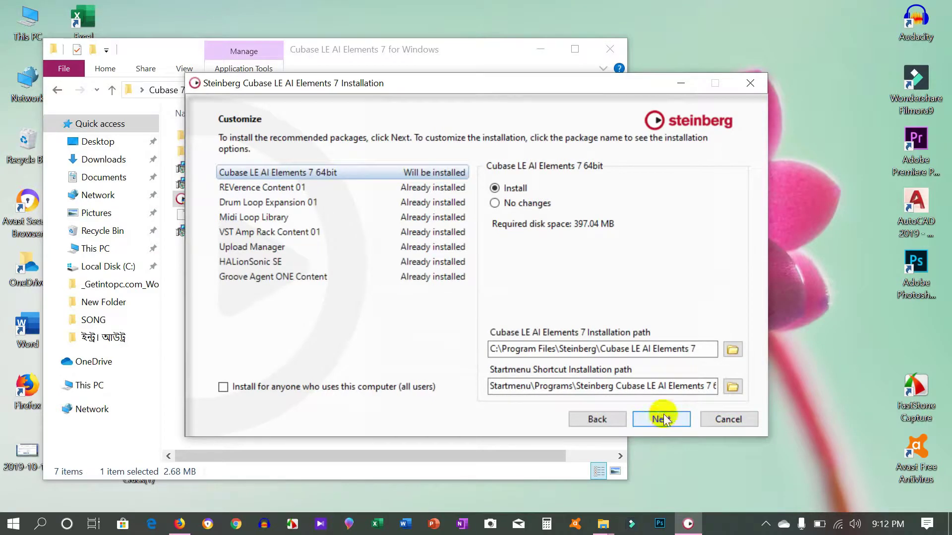
click(664, 419)
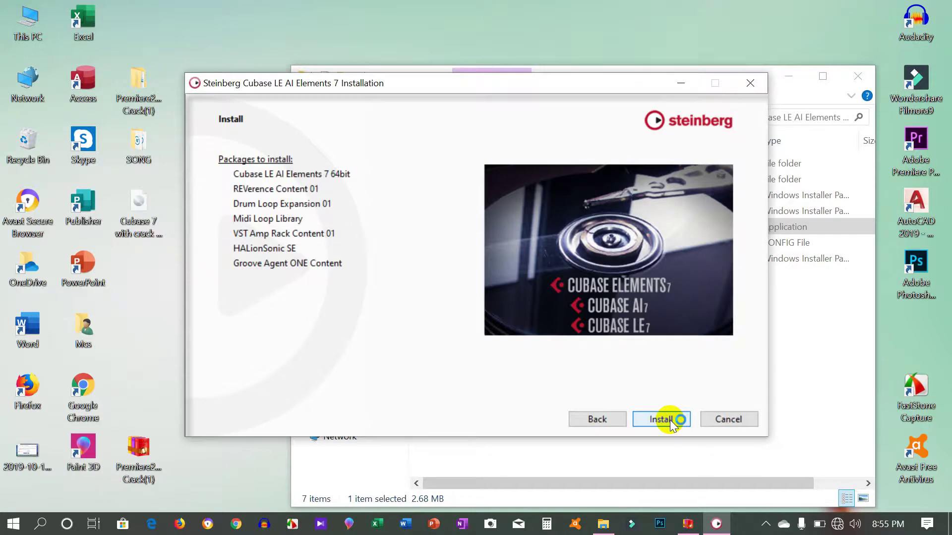
click(663, 420)
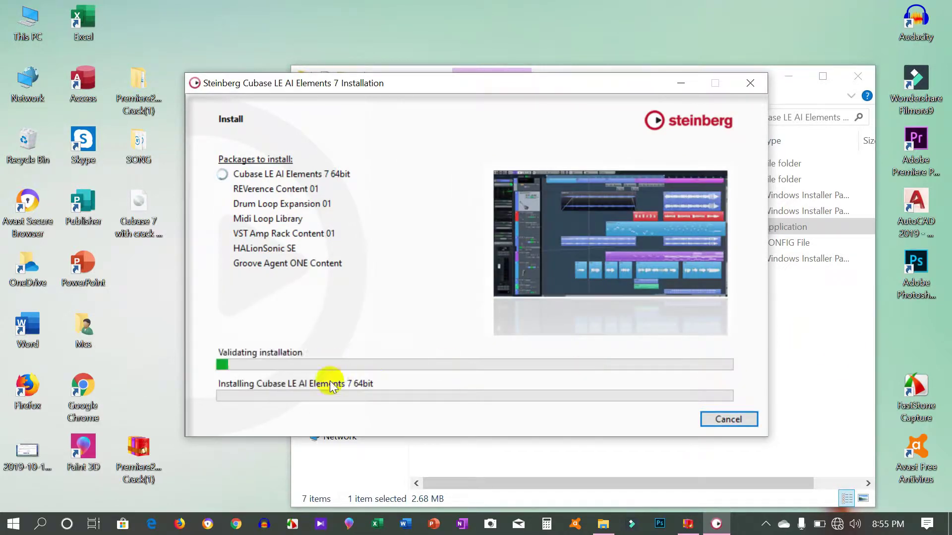
right_click(469, 39)
click(499, 83)
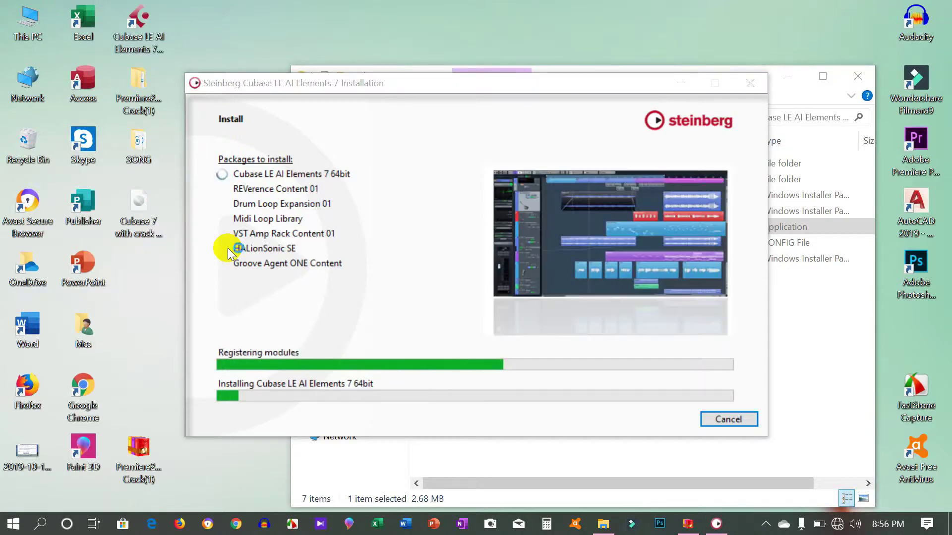
right_click(245, 22)
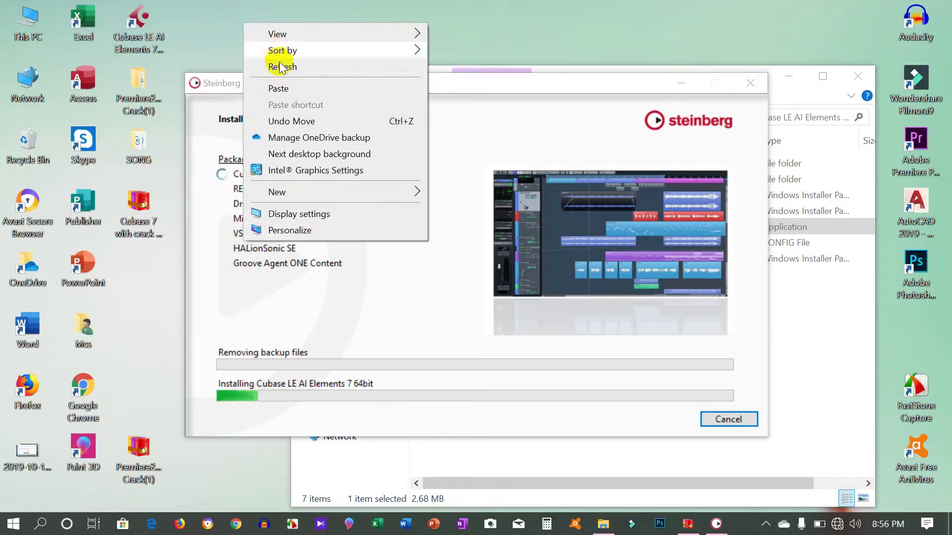
click(277, 63)
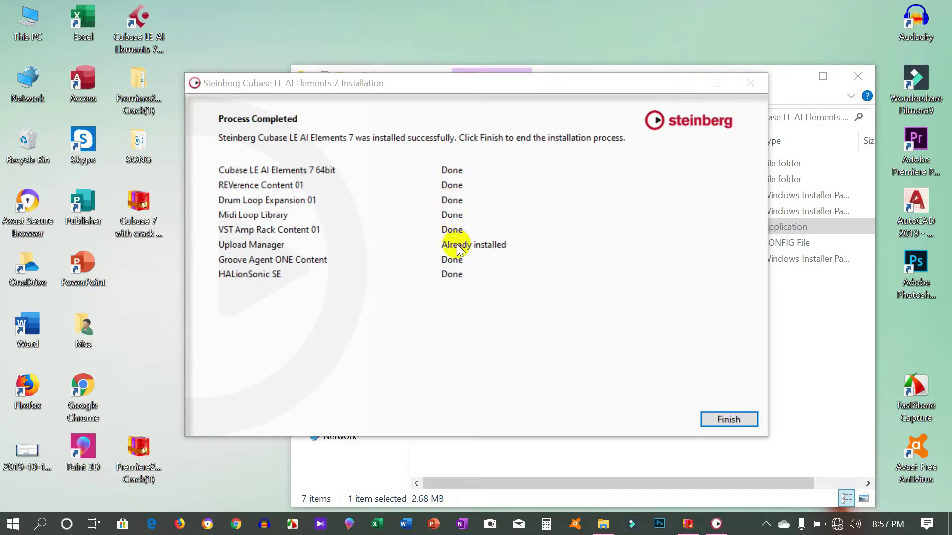
- Move the Cubase LE AI Elements 7 64bit shortcut to an empty area of the desktop
drag(139, 25, 590, 92)
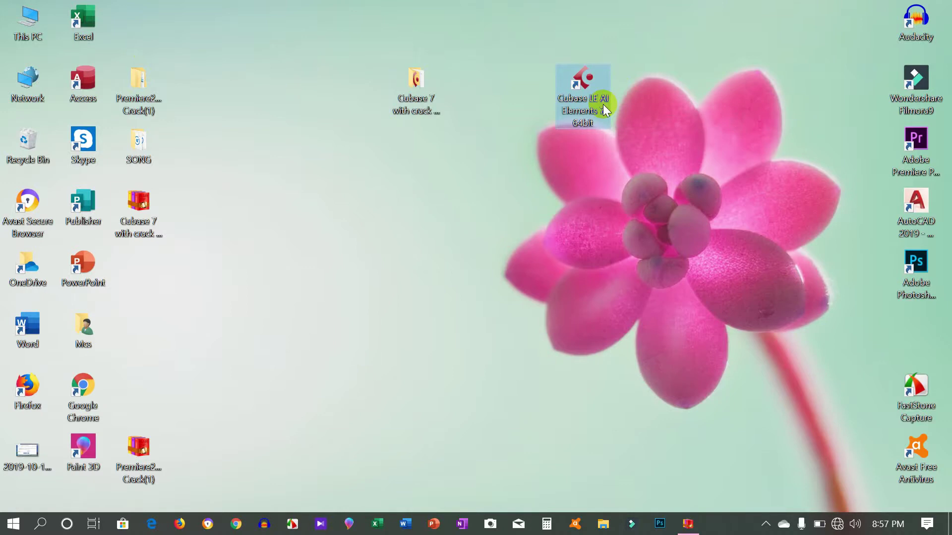
click(602, 104)
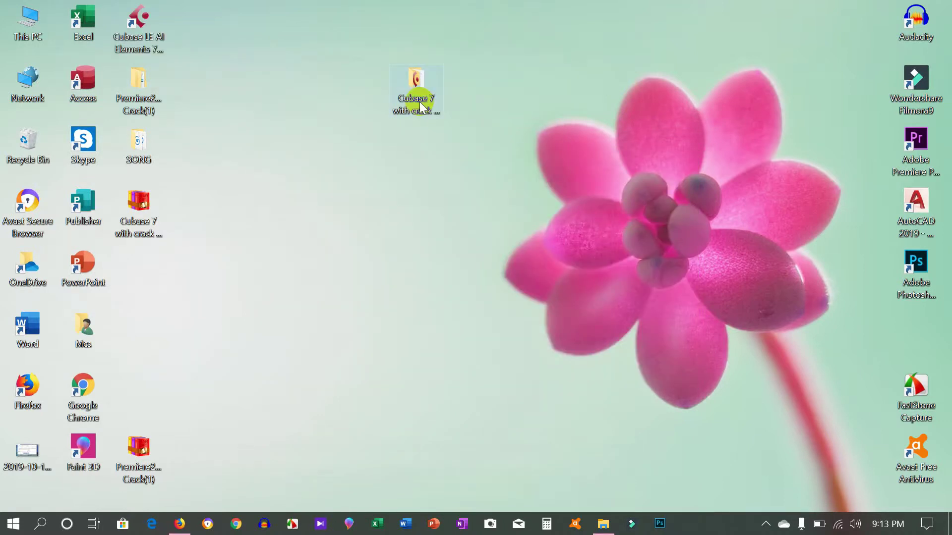
- Copy the Cubase LE AI Elements 7 application from the Crack folder's 64-bit (x64) subfolder and close the window
double_click(420, 102)
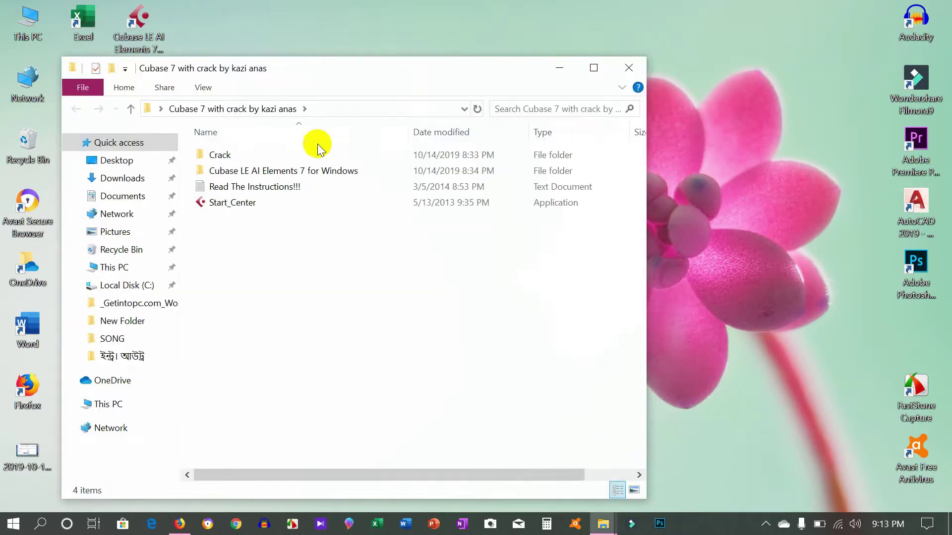
click(329, 156)
double_click(329, 157)
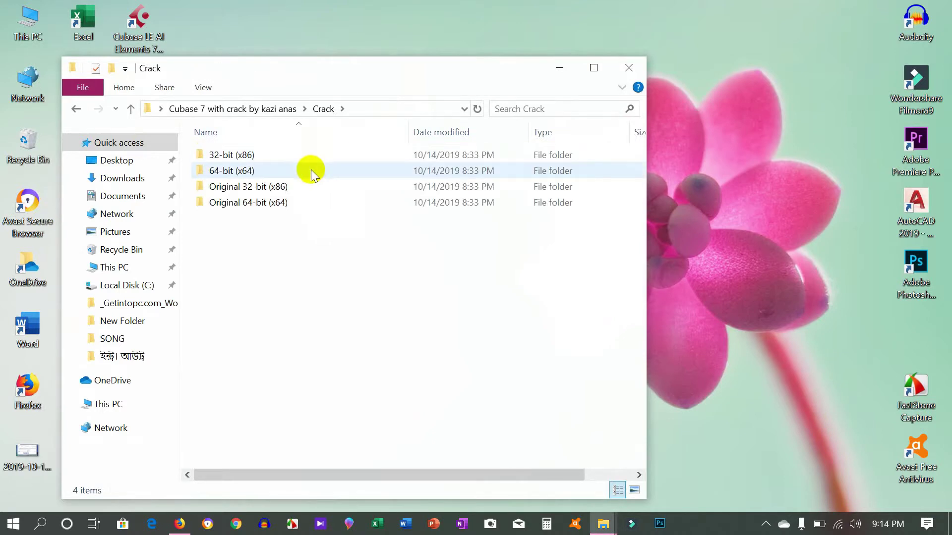
double_click(329, 173)
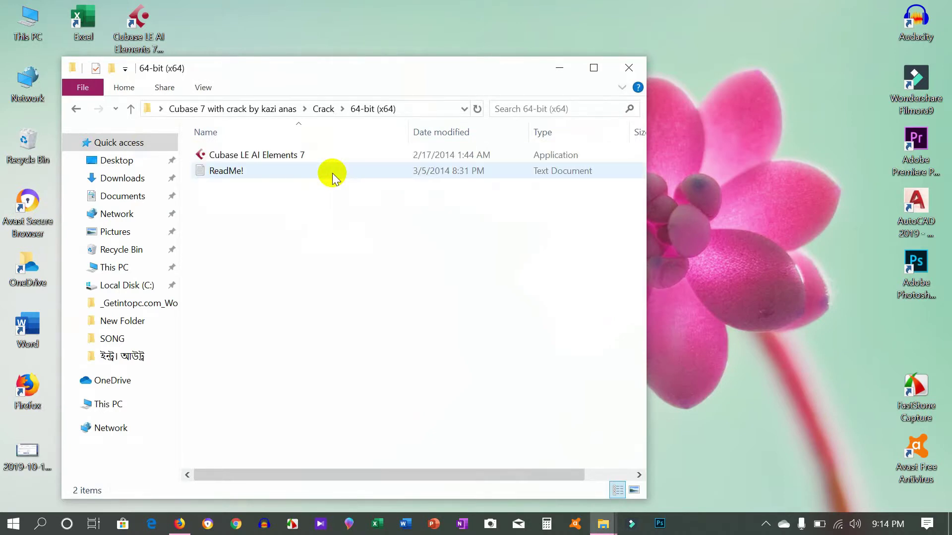
click(329, 156)
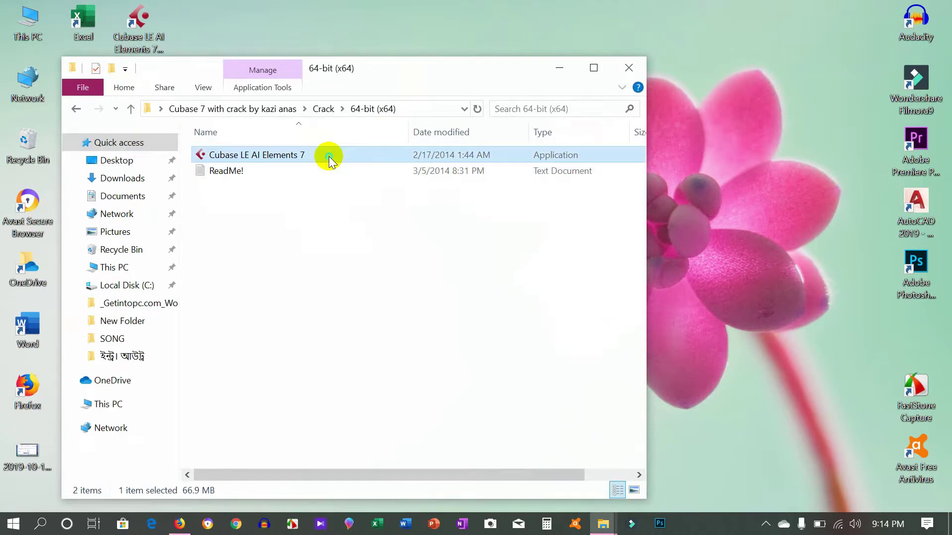
right_click(328, 159)
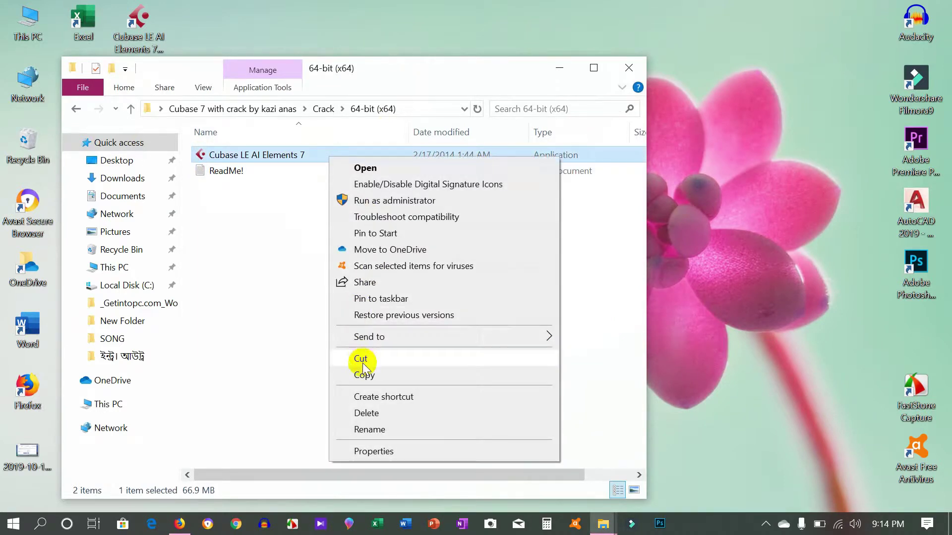
click(363, 375)
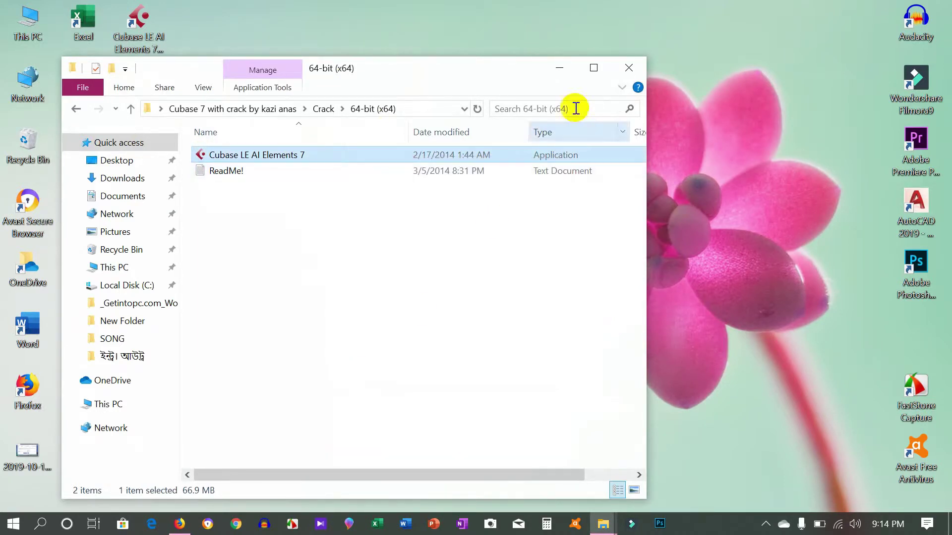
click(619, 73)
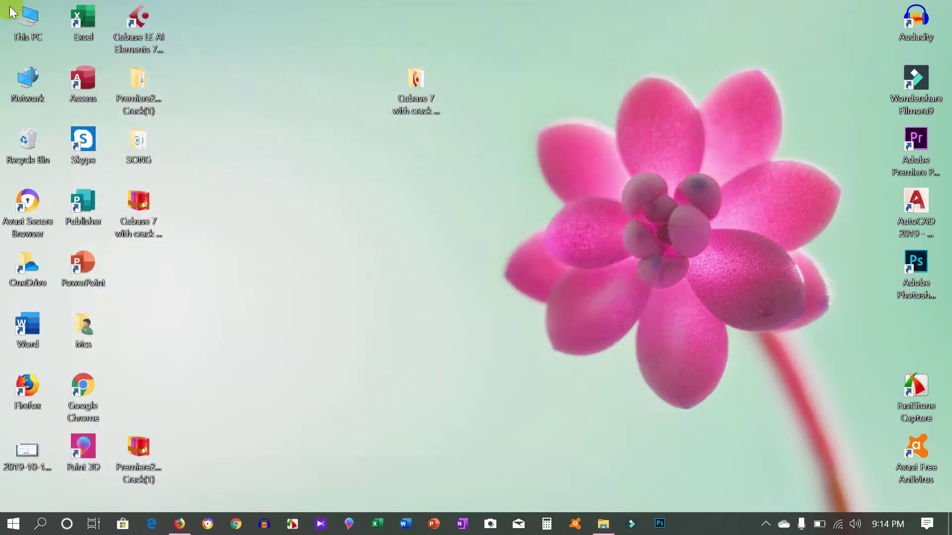
- Open the installation folder C:\Program Files\Steinberg\Cubase LE AI Elements 7 from This PC
double_click(20, 23)
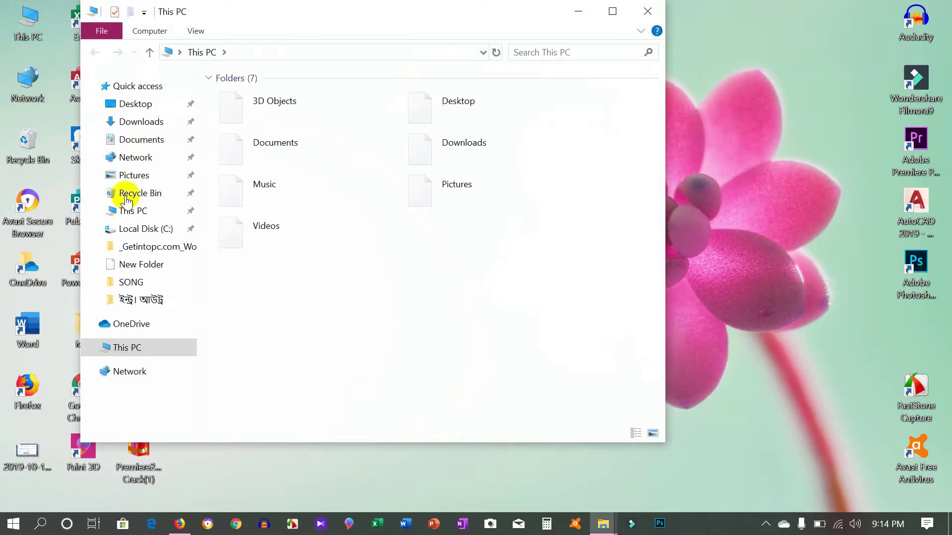
double_click(270, 284)
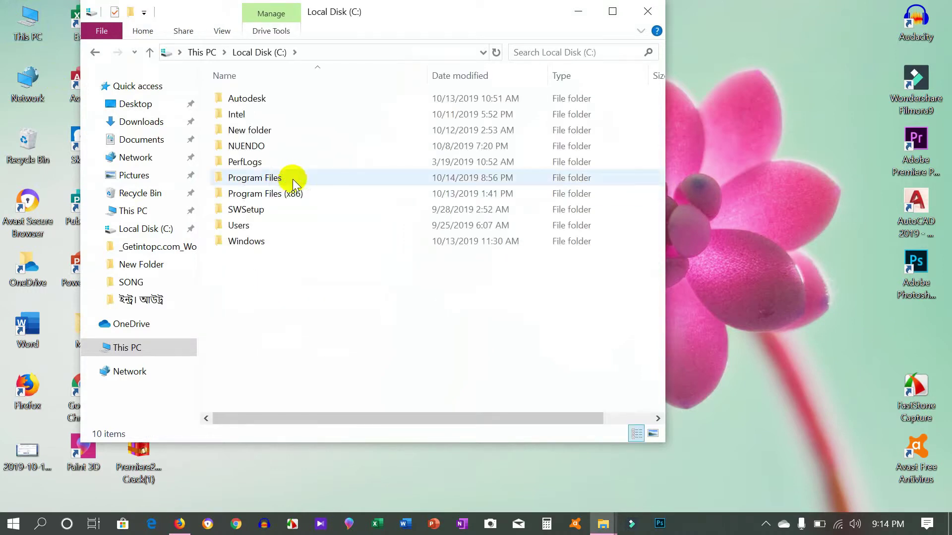
double_click(276, 181)
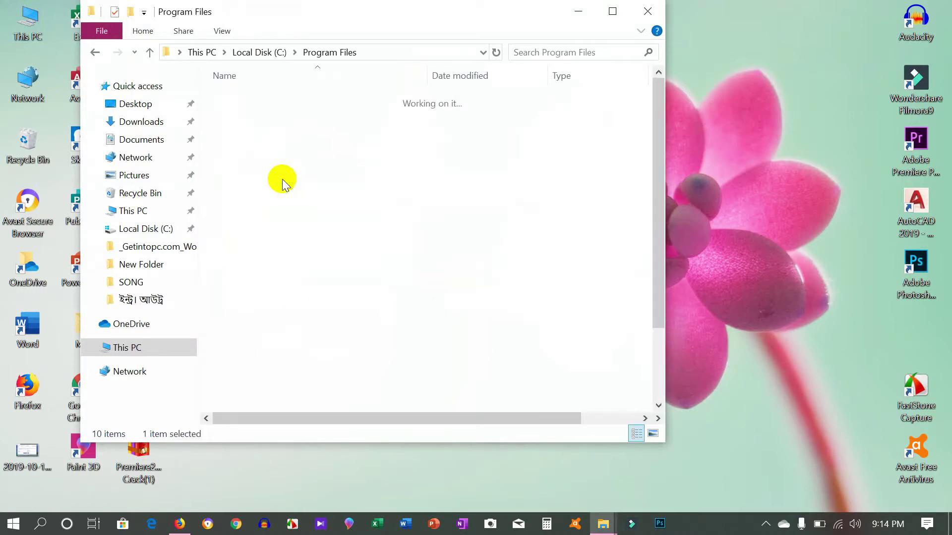
scroll(288, 312, down, 1)
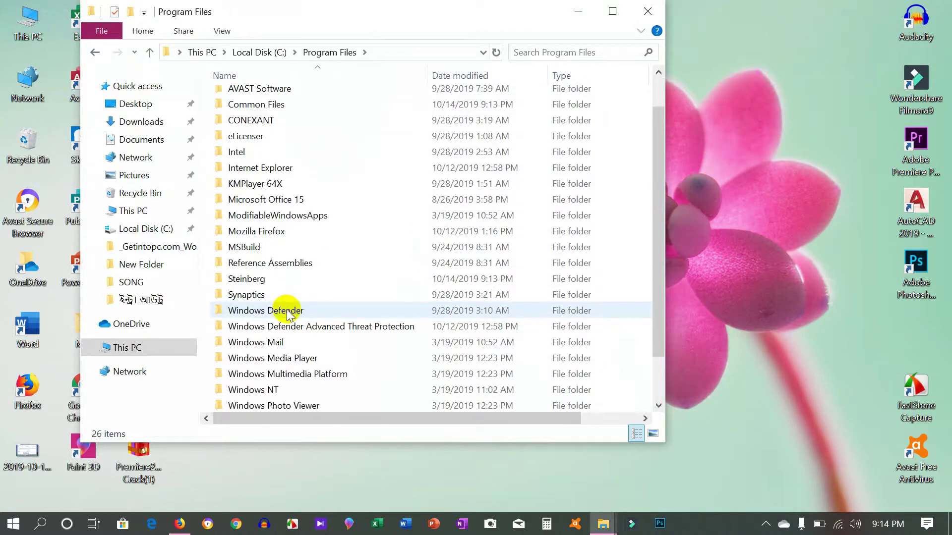
double_click(315, 280)
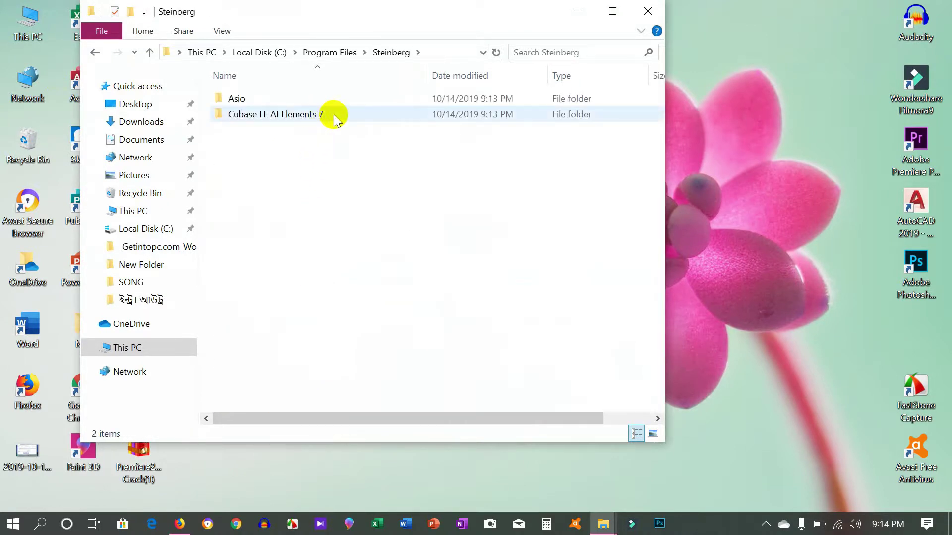
double_click(349, 116)
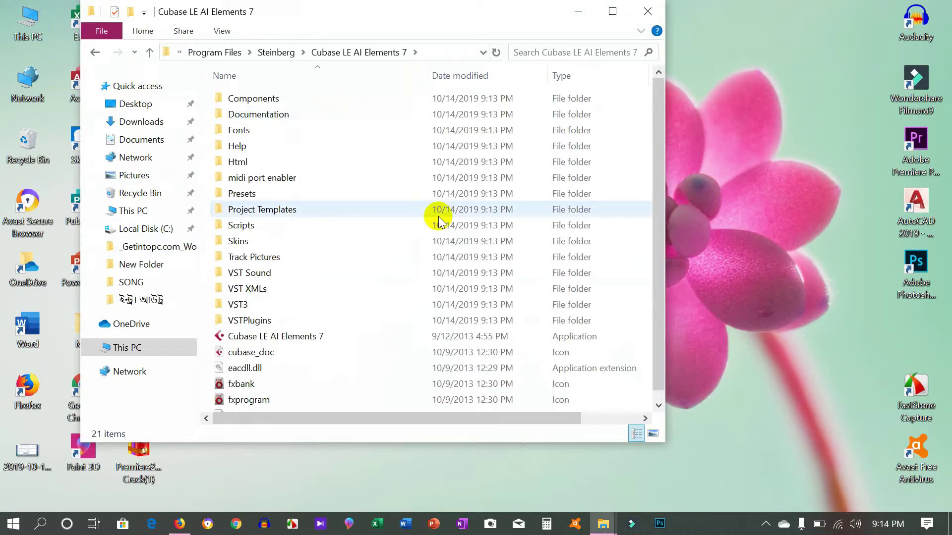
- Paste the copied application into the Cubase LE AI Elements 7 installation folder, replacing the existing file with administrator permission, and minimize the window
scroll(439, 221, down, 1)
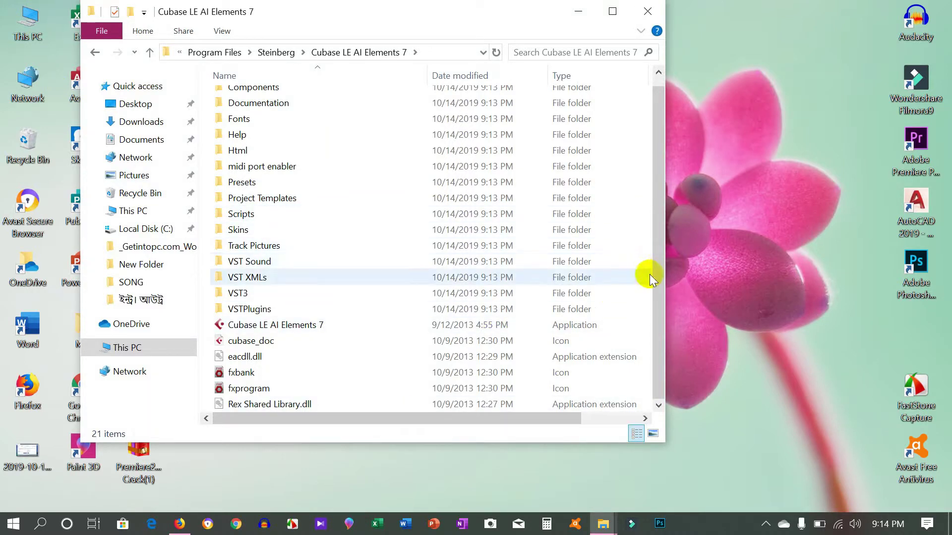
drag(667, 182, 774, 183)
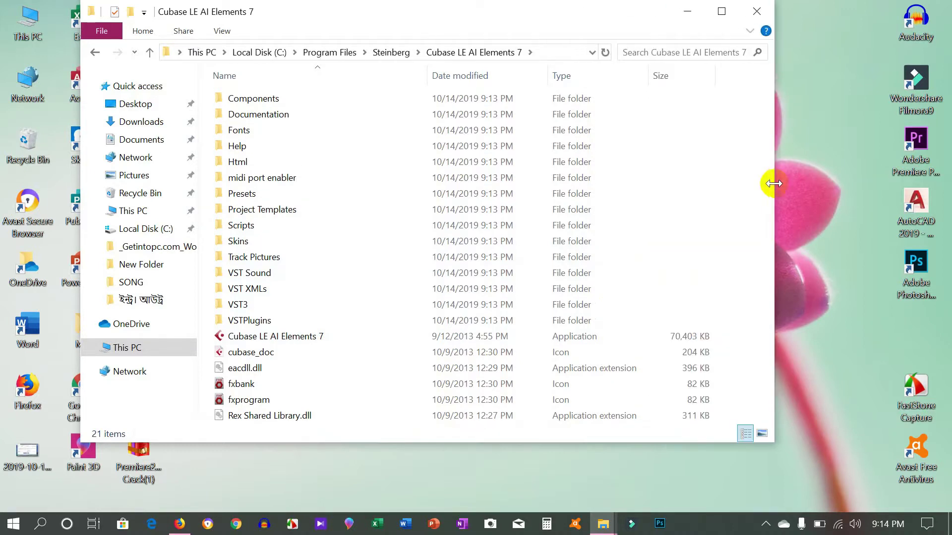
right_click(739, 153)
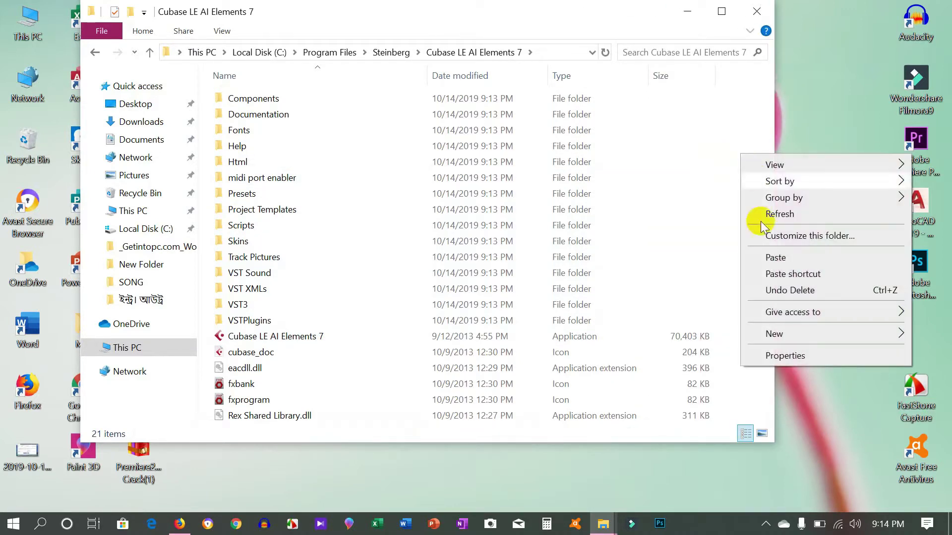
click(776, 257)
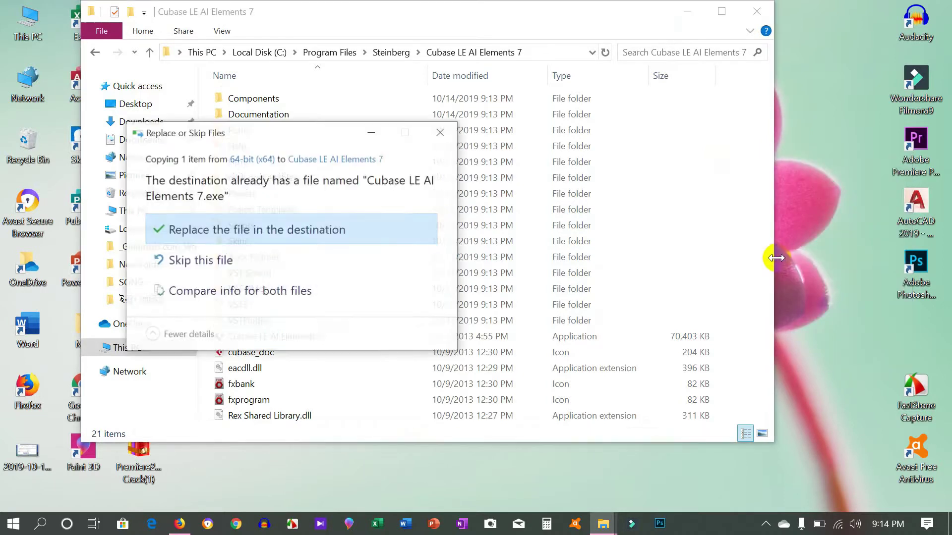
click(373, 225)
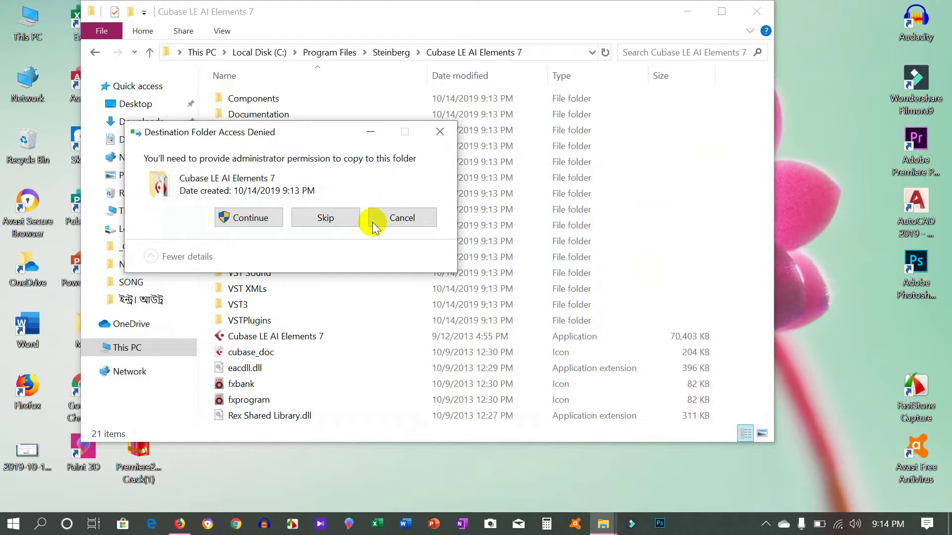
click(251, 222)
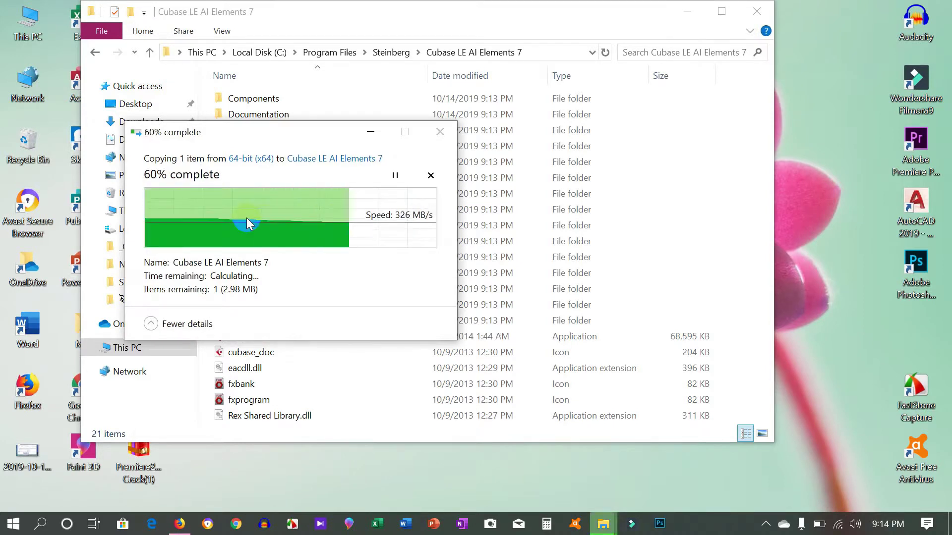
click(692, 19)
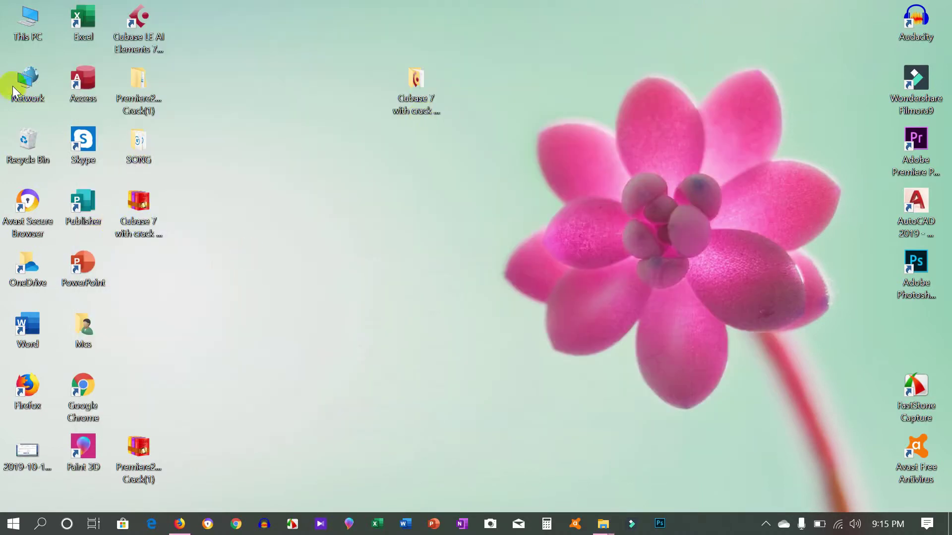
- Move the Cubase LE AI Elements 7 64bit shortcut to an empty area mid-desktop, launch Cubase from it and open an empty project
drag(154, 36, 593, 225)
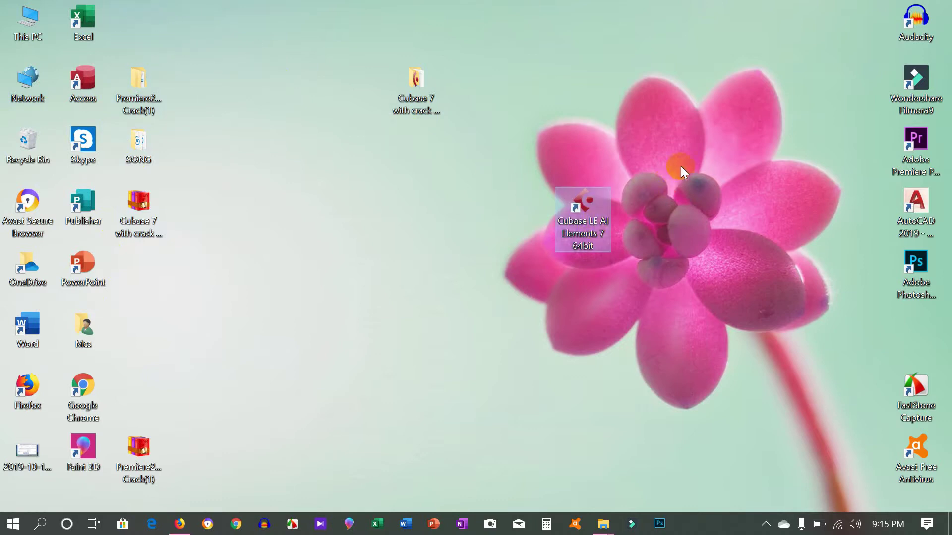
double_click(572, 224)
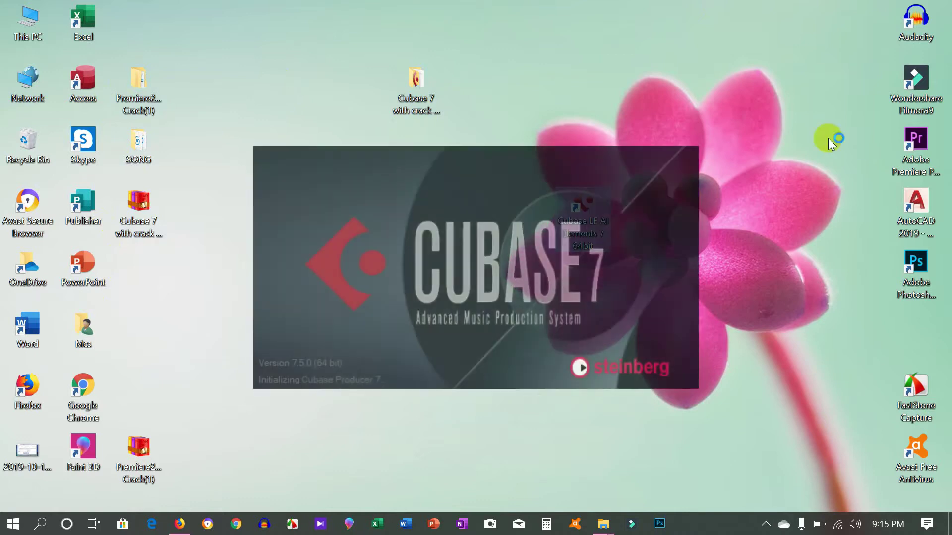
right_click(805, 144)
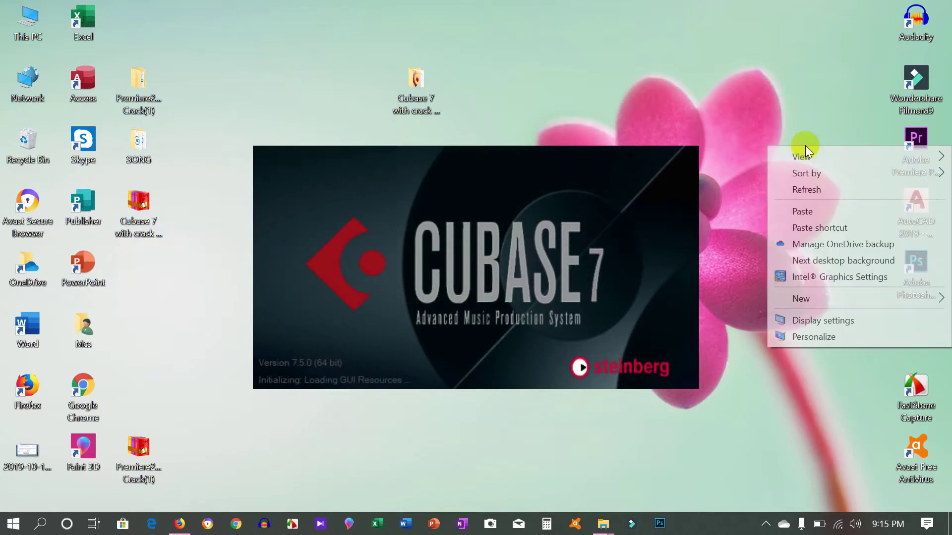
click(806, 195)
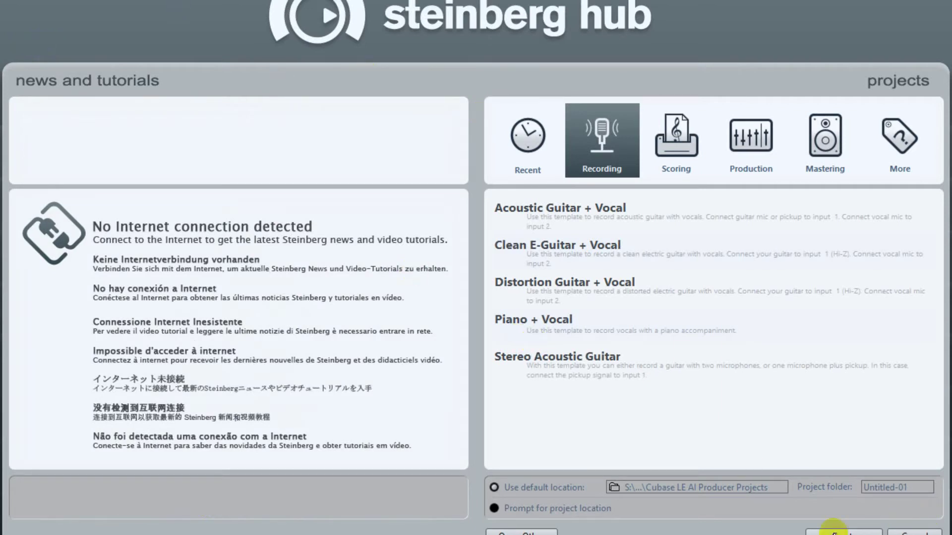
click(878, 531)
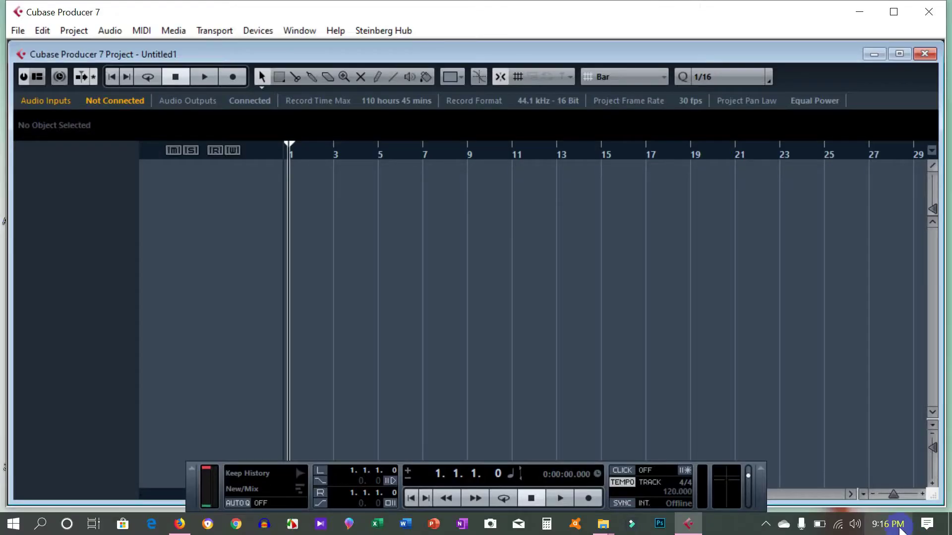
- Import the My Video9 audio file from Documents\Wondershare Filmora 9\Output with the default import options and briefly play it
click(23, 31)
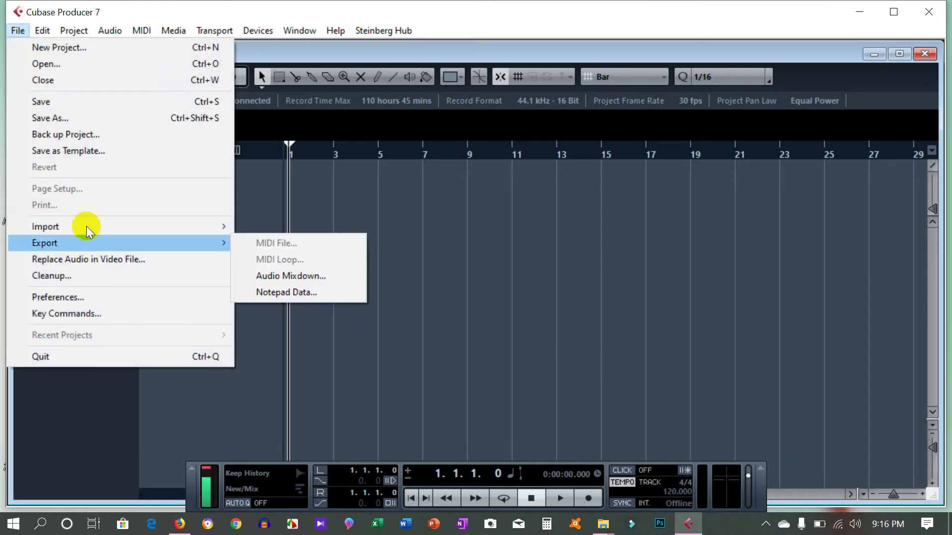
mouse_move(88, 223)
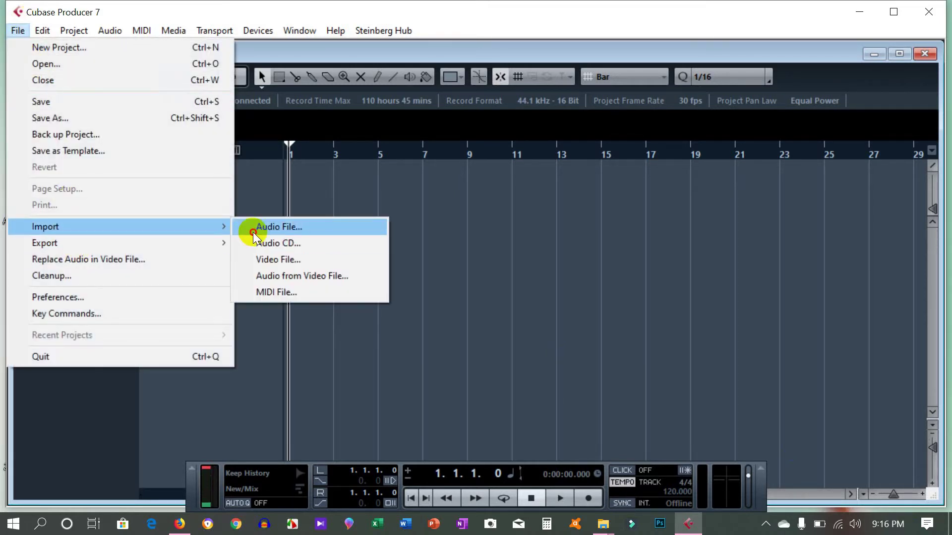
click(254, 233)
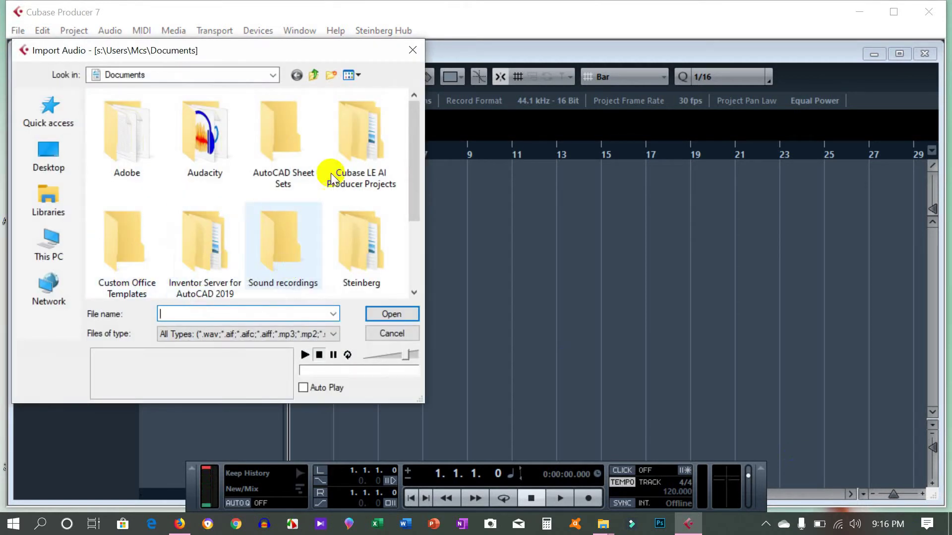
scroll(131, 263, down, 1)
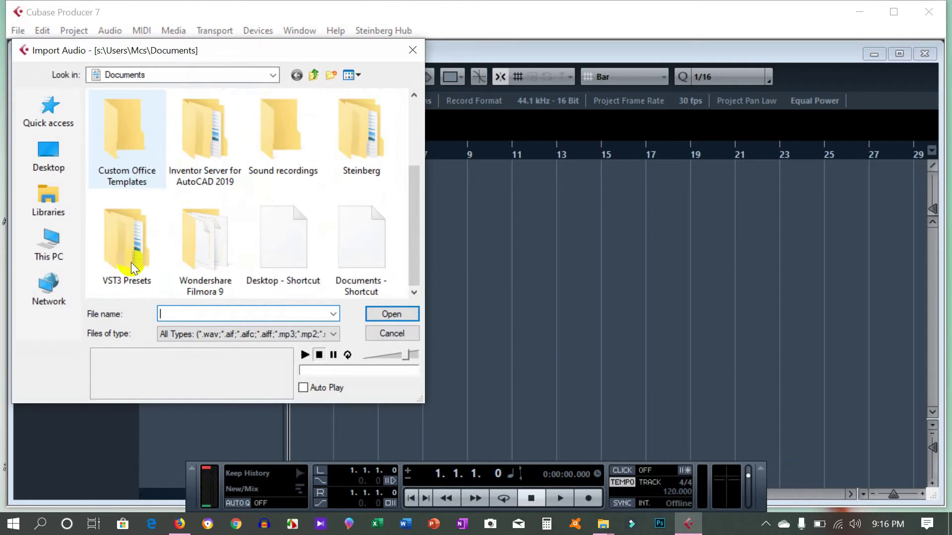
double_click(212, 267)
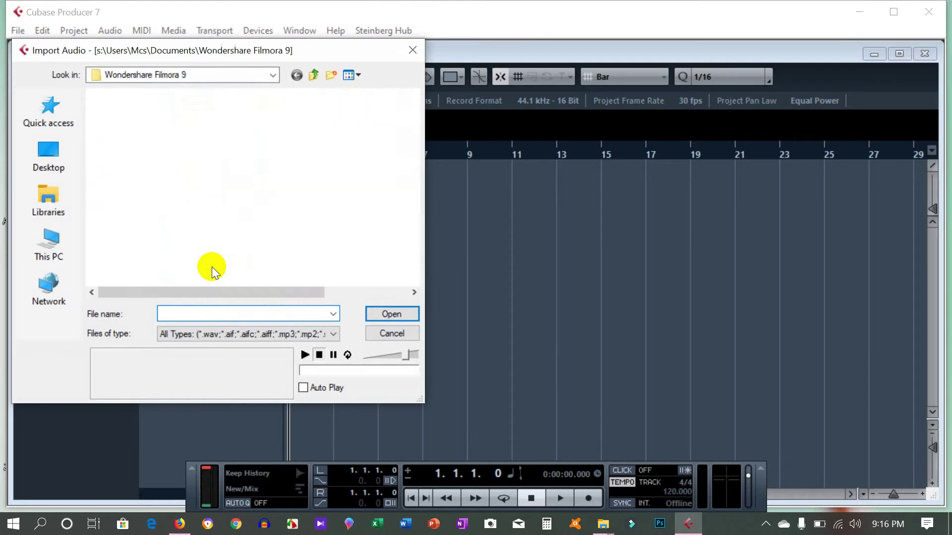
click(187, 153)
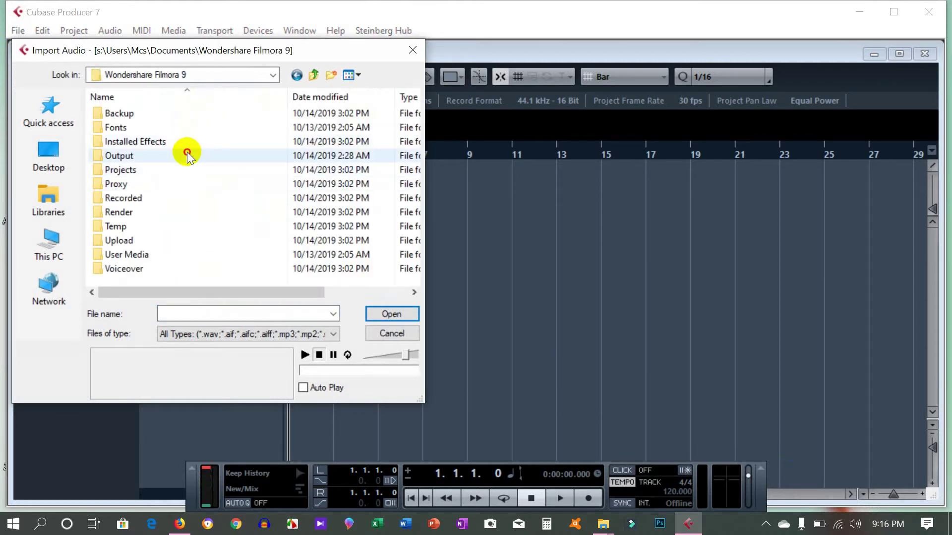
double_click(187, 153)
click(180, 135)
double_click(180, 134)
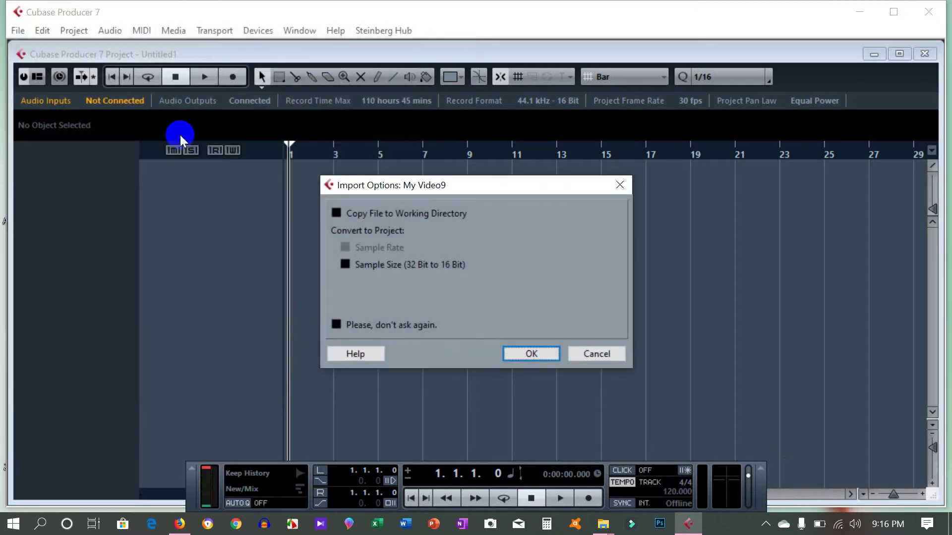
click(534, 353)
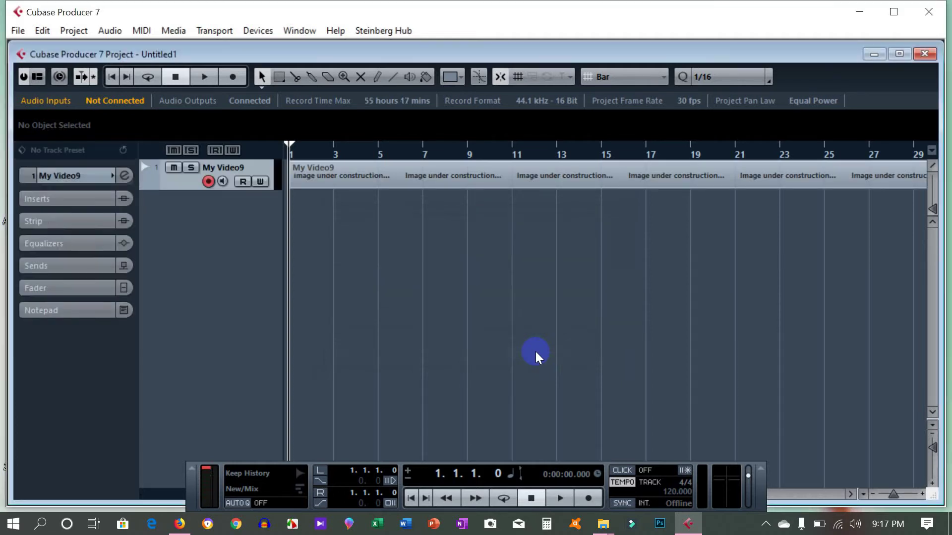
key(space)
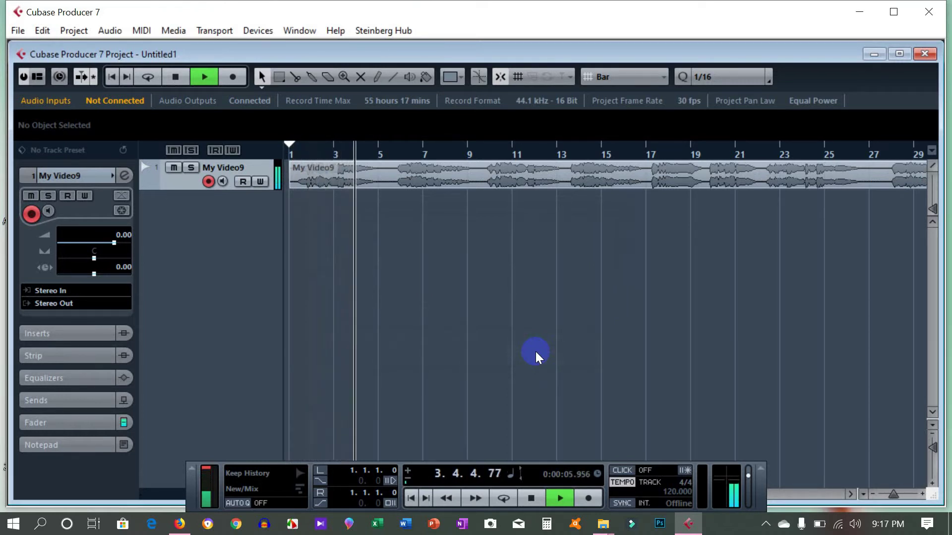
key(space)
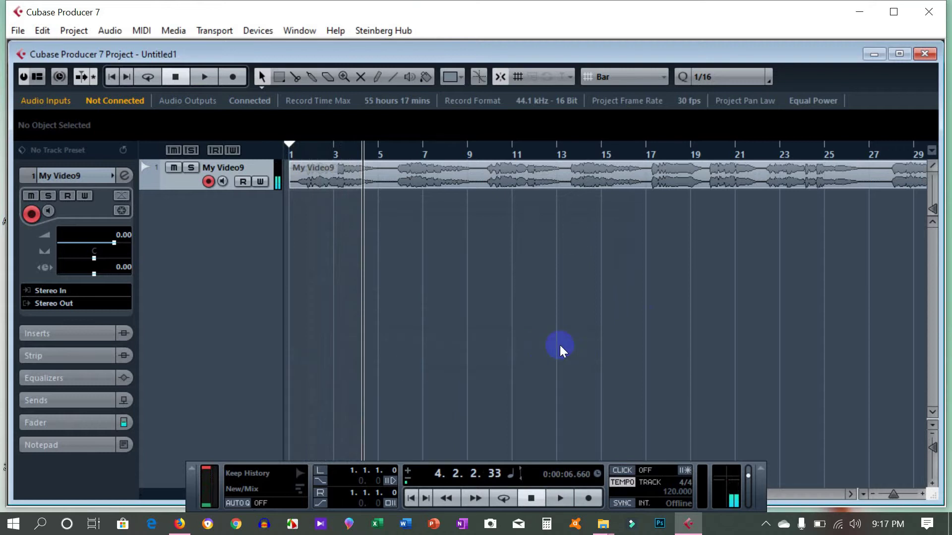
- Close the project and quit Cubase, deleting the files created since the last save, and refresh the desktop
click(929, 11)
click(480, 308)
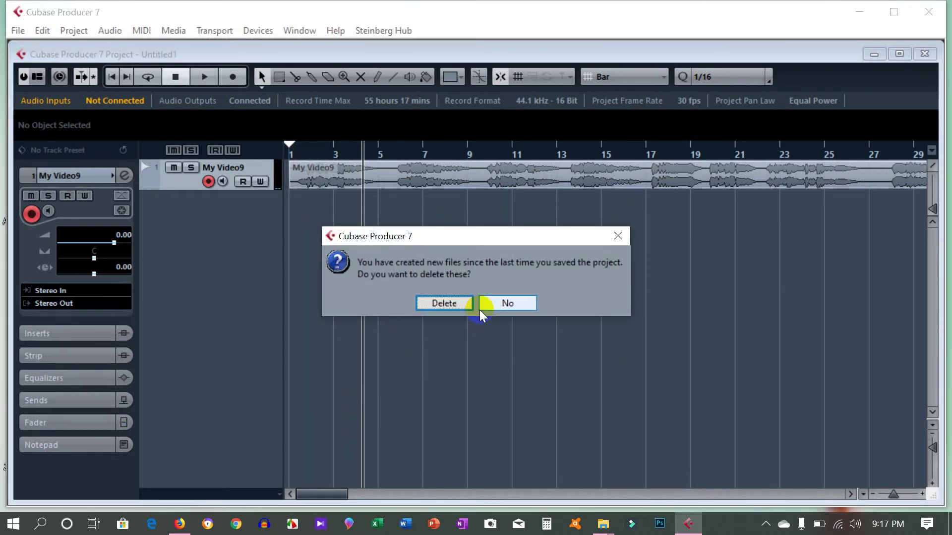
click(446, 305)
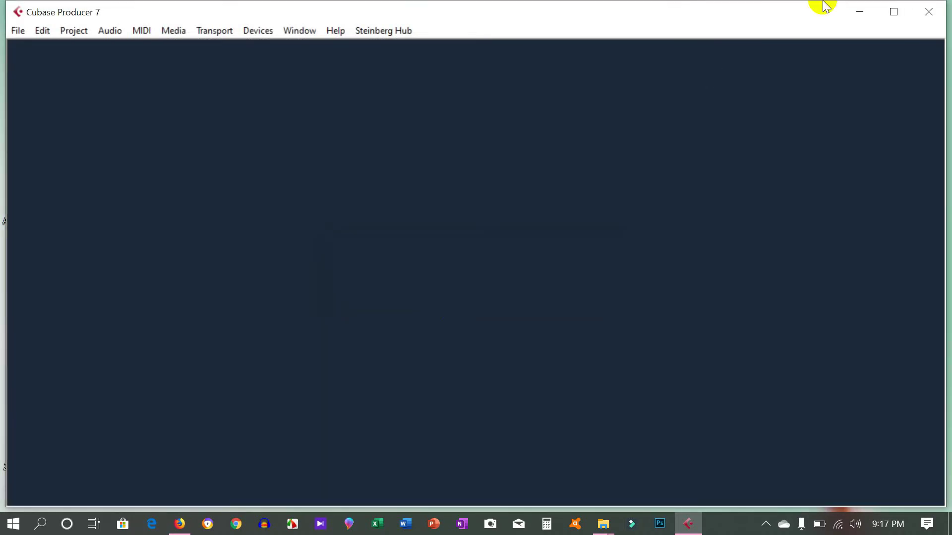
click(928, 13)
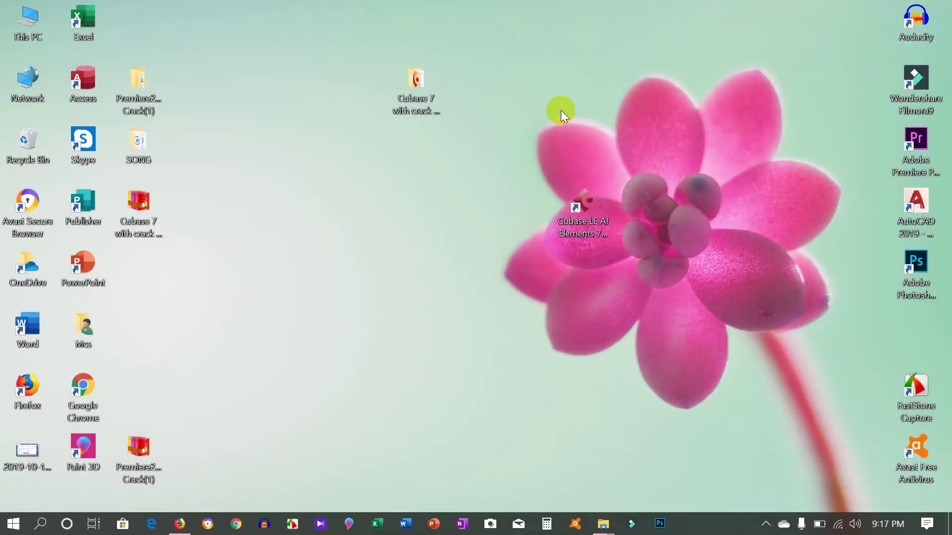
right_click(561, 110)
click(598, 155)
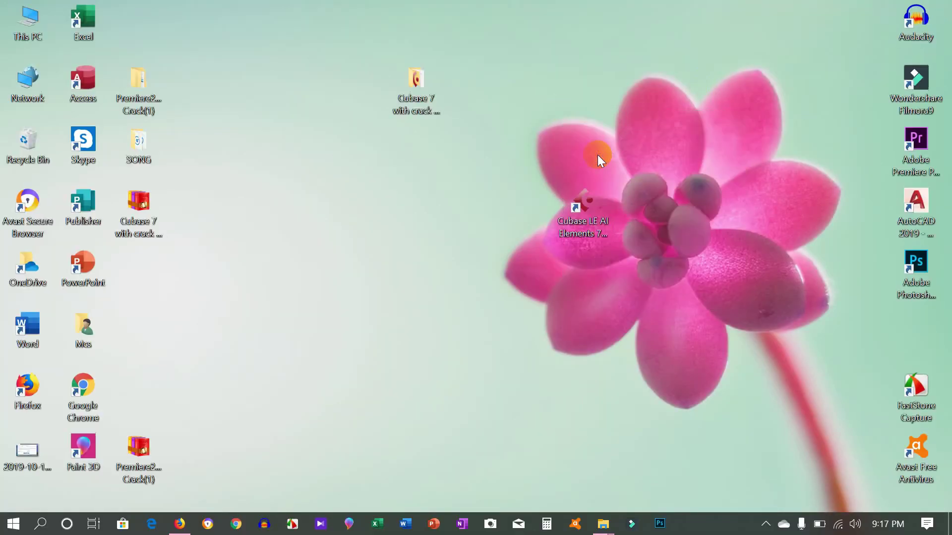